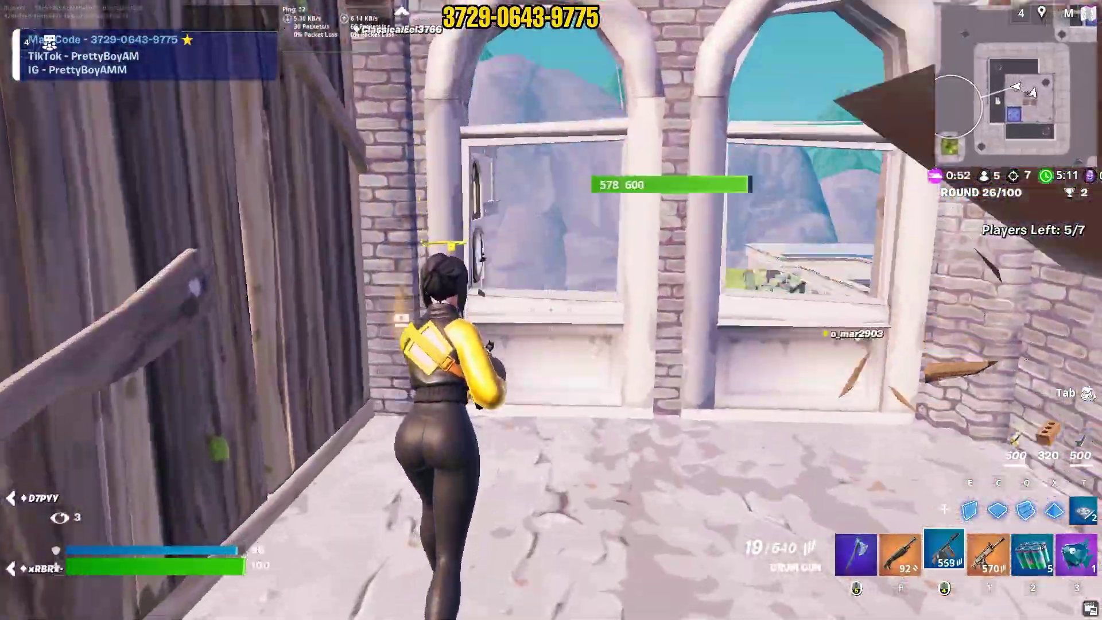
Equip the pickaxe and finish the Fortnite round, ending on the Windows desktop.
key("F1")
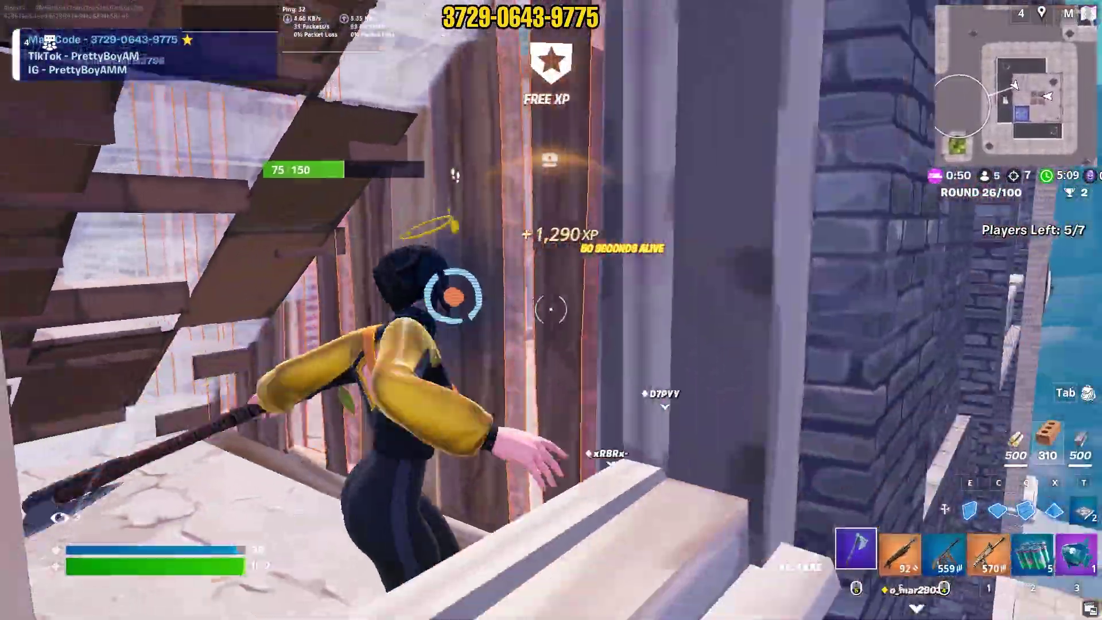
left_click(551, 310)
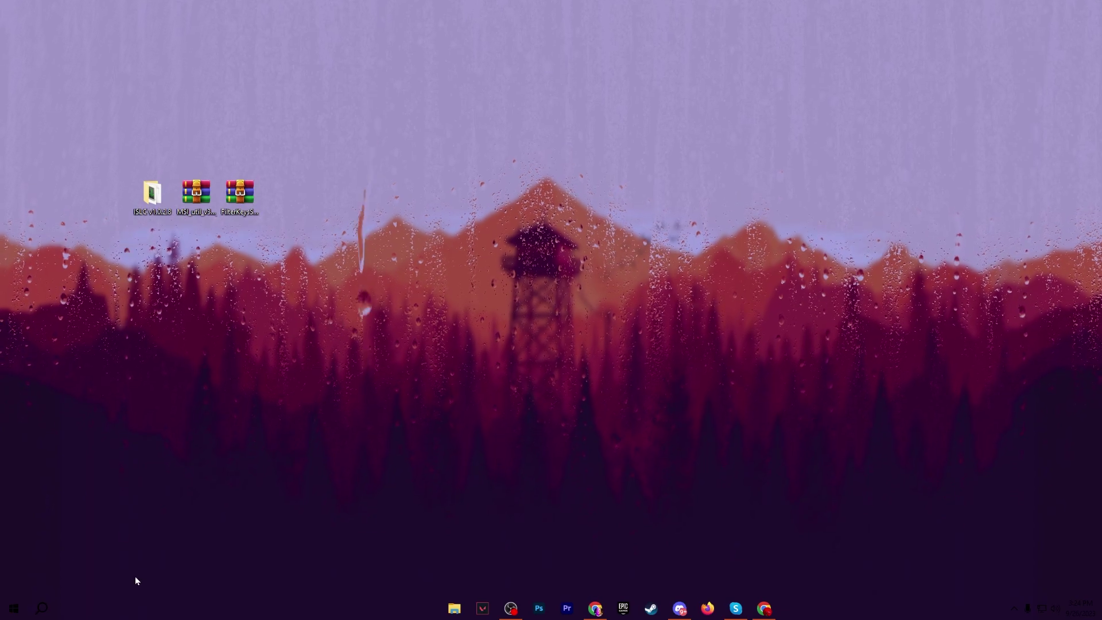
Switch Use Filter Keys off on the Ease of Access Keyboard page, then close Settings.
left_click(13, 608)
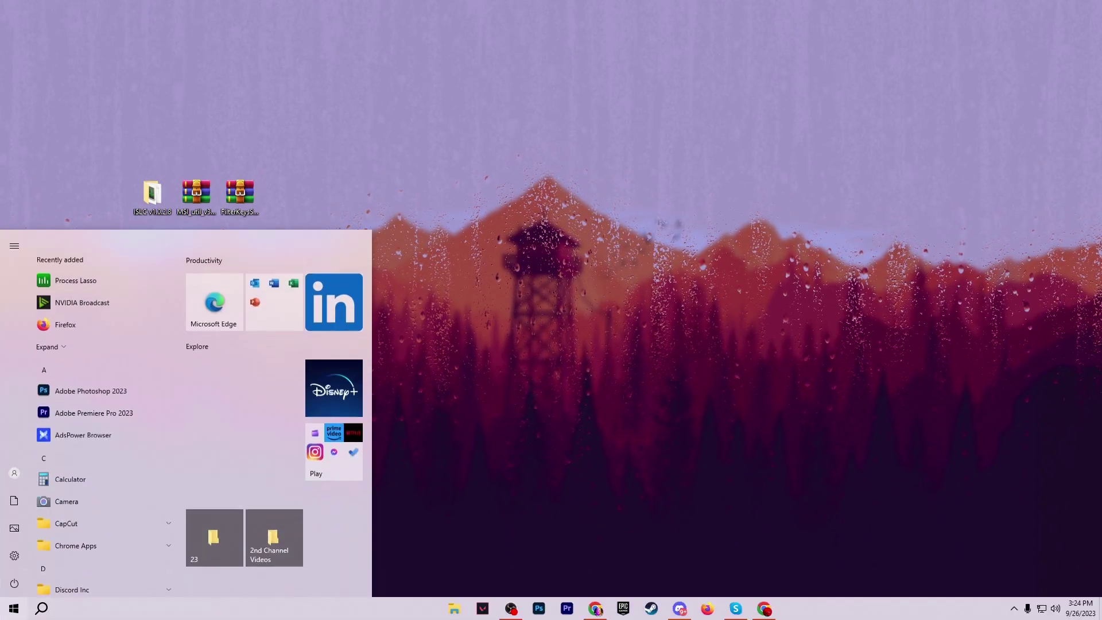
left_click(14, 556)
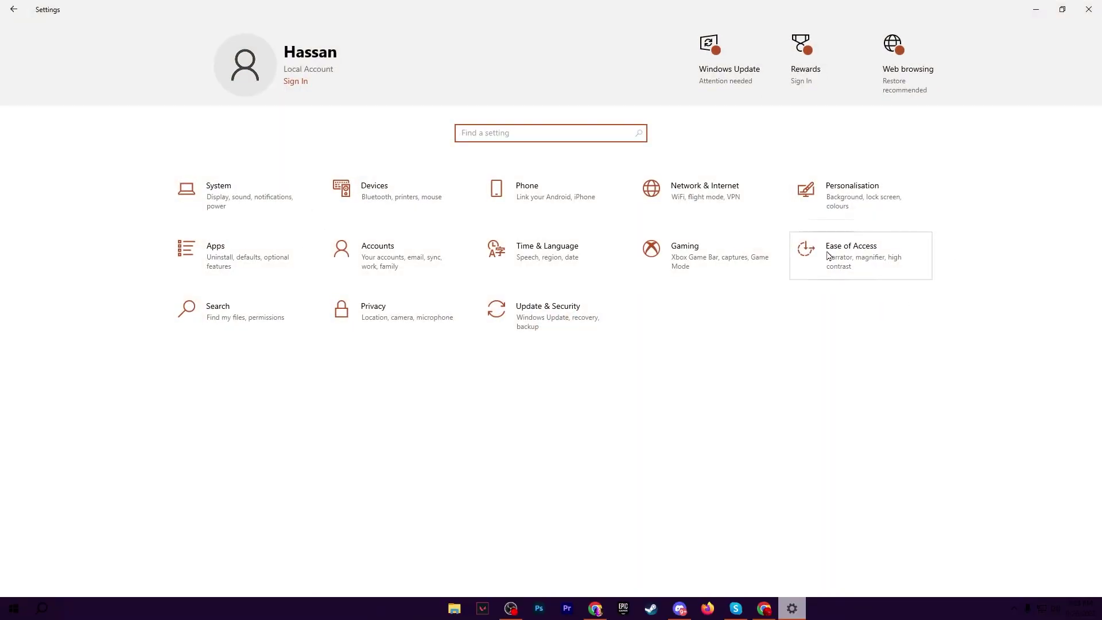
left_click(850, 256)
scroll(92, 373, "down", 1)
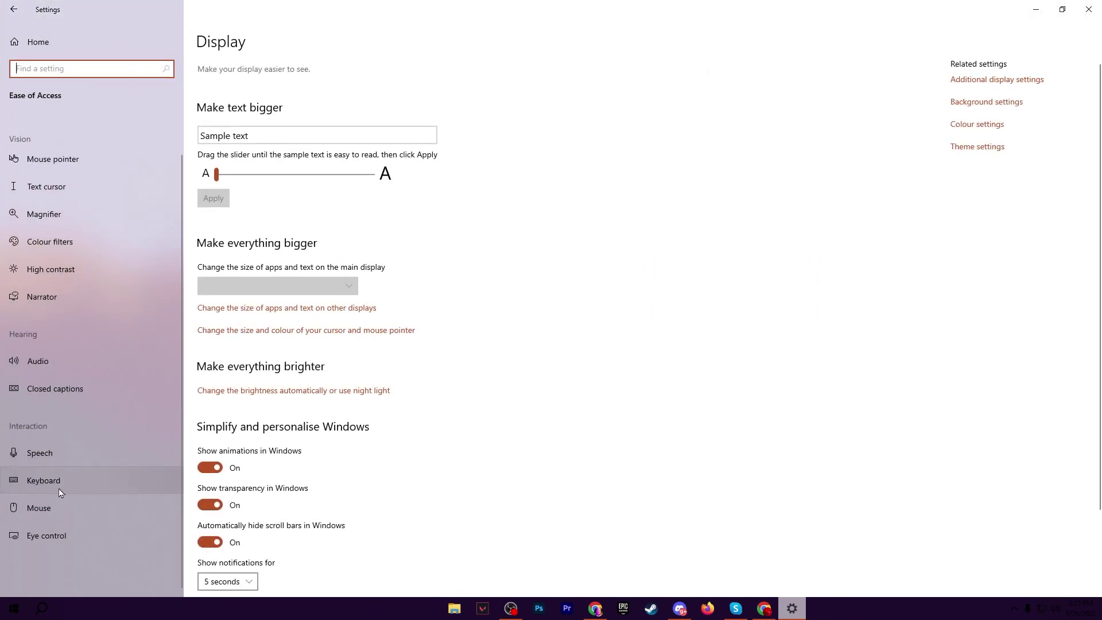
left_click(51, 487)
scroll(213, 389, "down", 2)
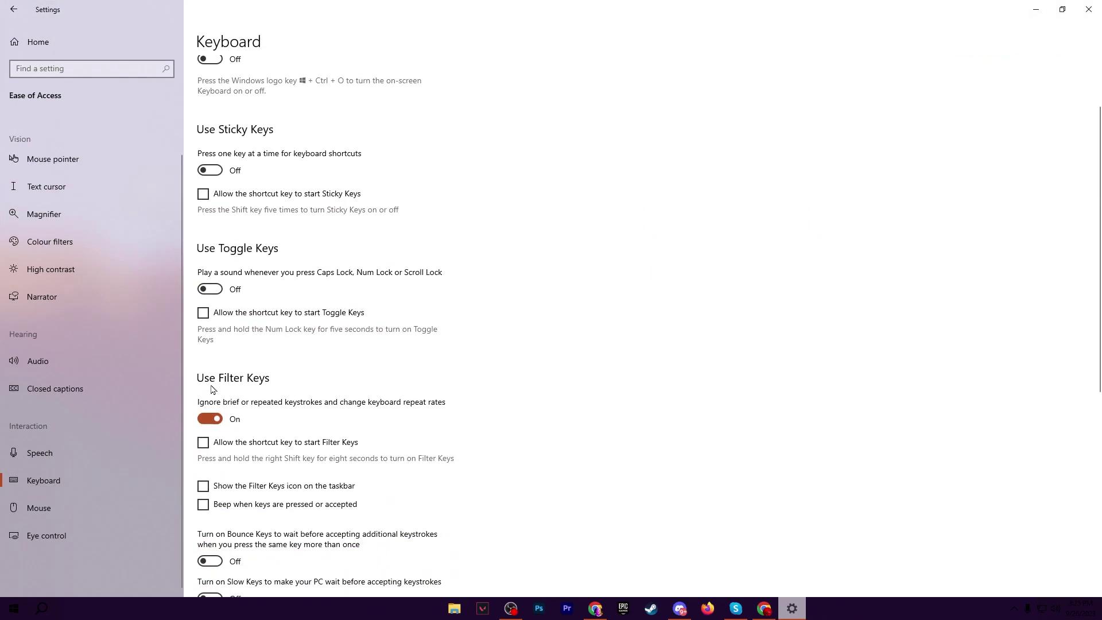
left_click(210, 420)
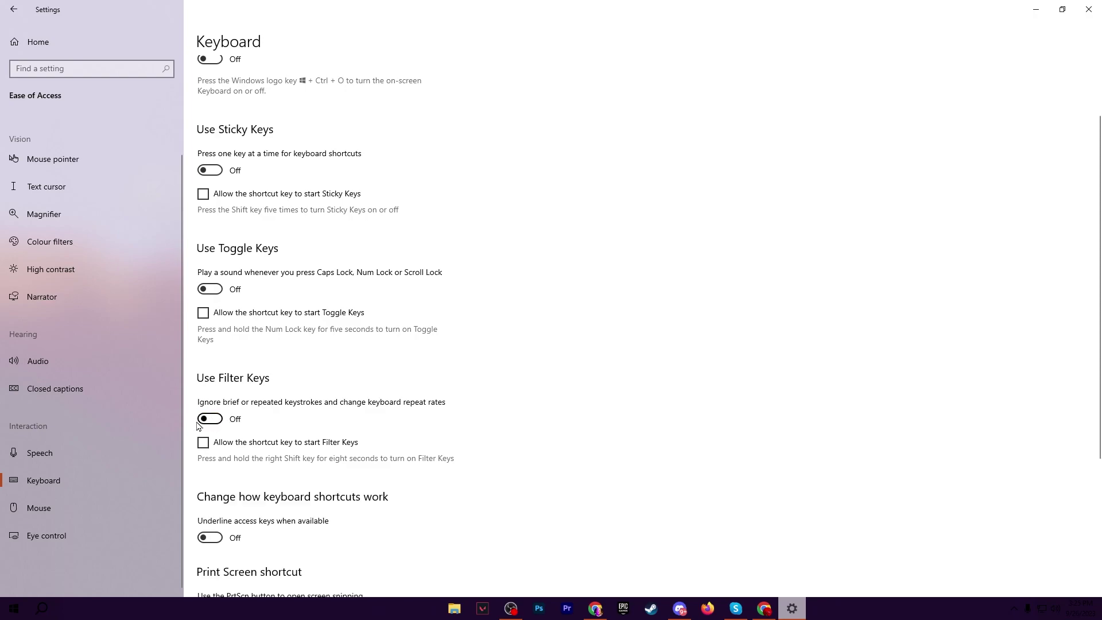
scroll(225, 358, "up", 2)
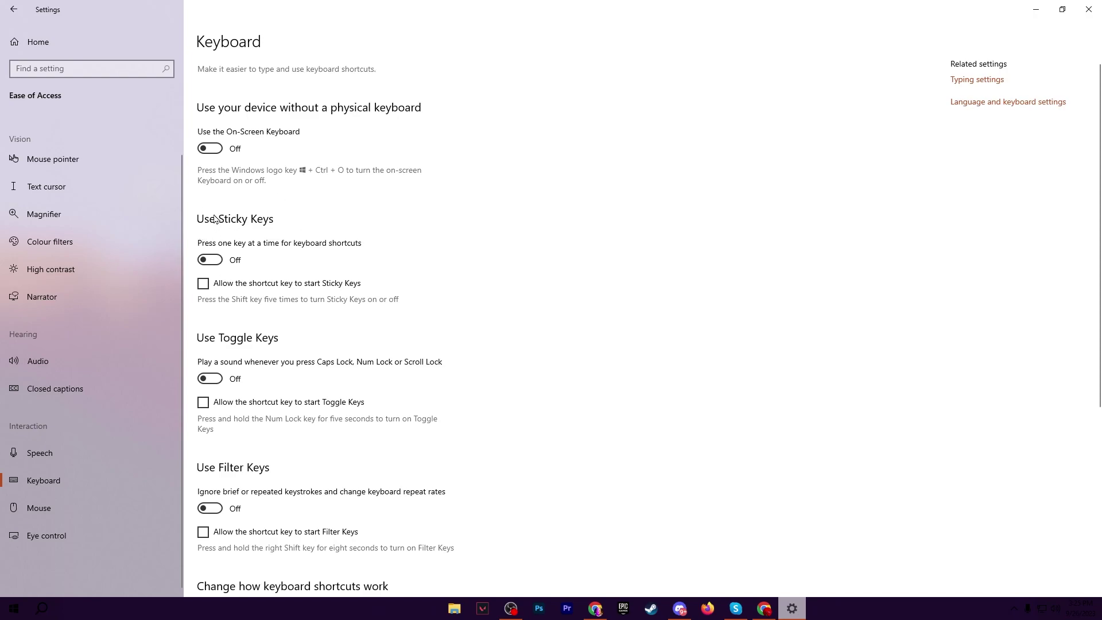
scroll(273, 238, "down", 2)
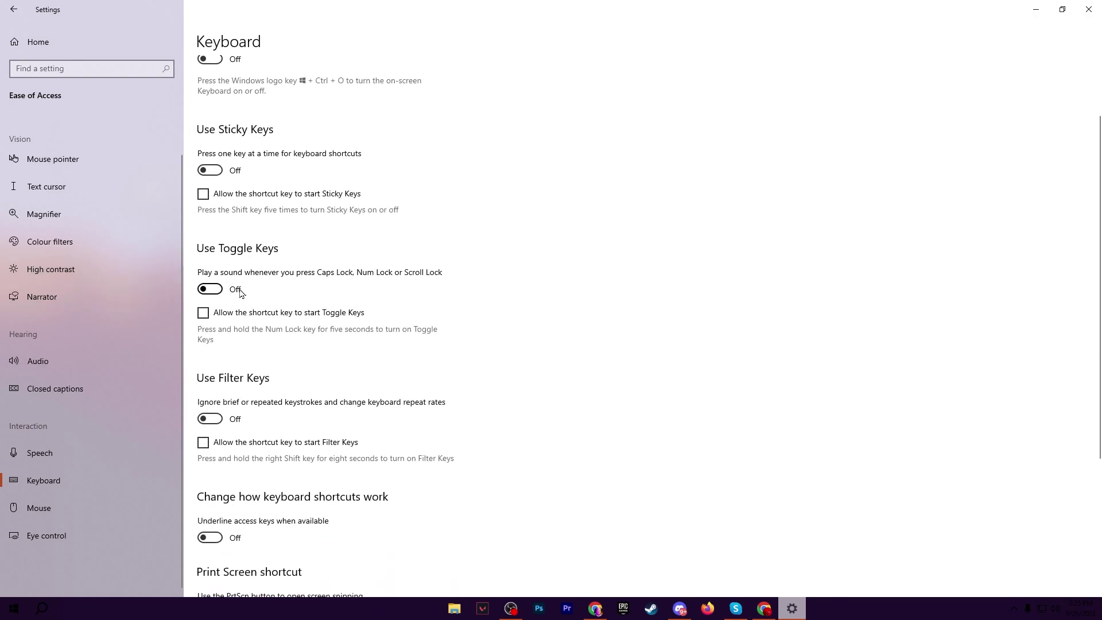
scroll(222, 338, "down", 4)
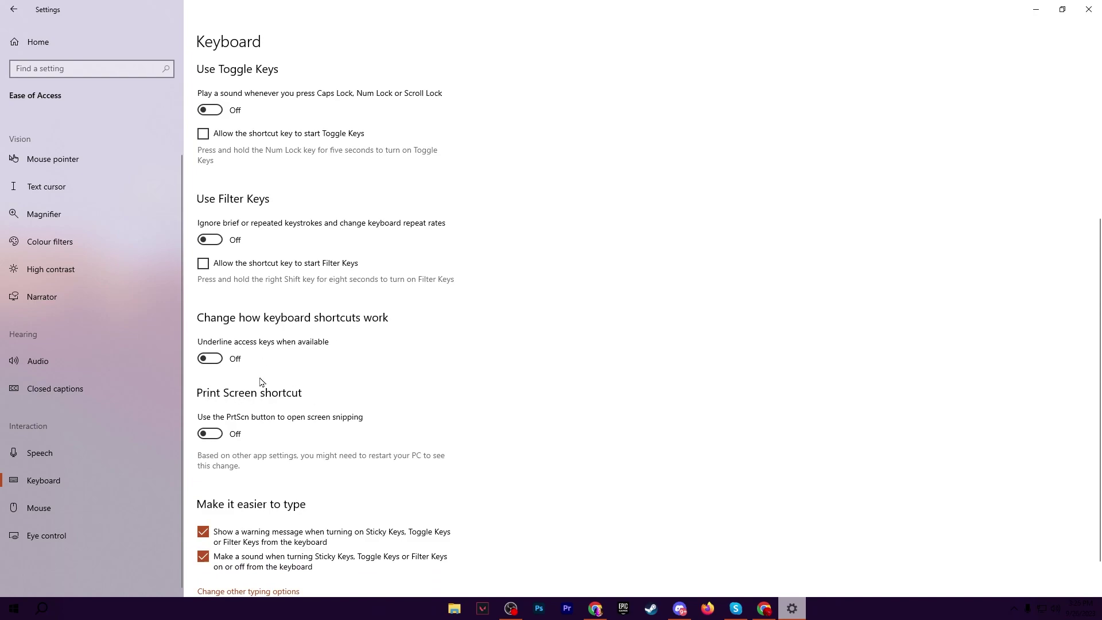
scroll(251, 436, "down", 1)
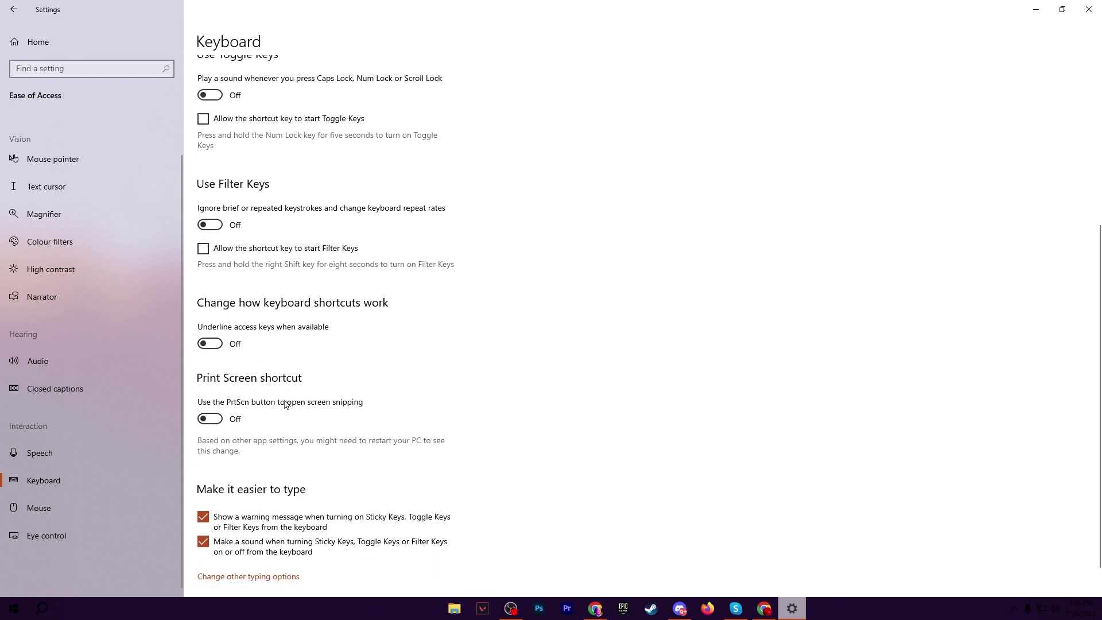
left_click(1083, 10)
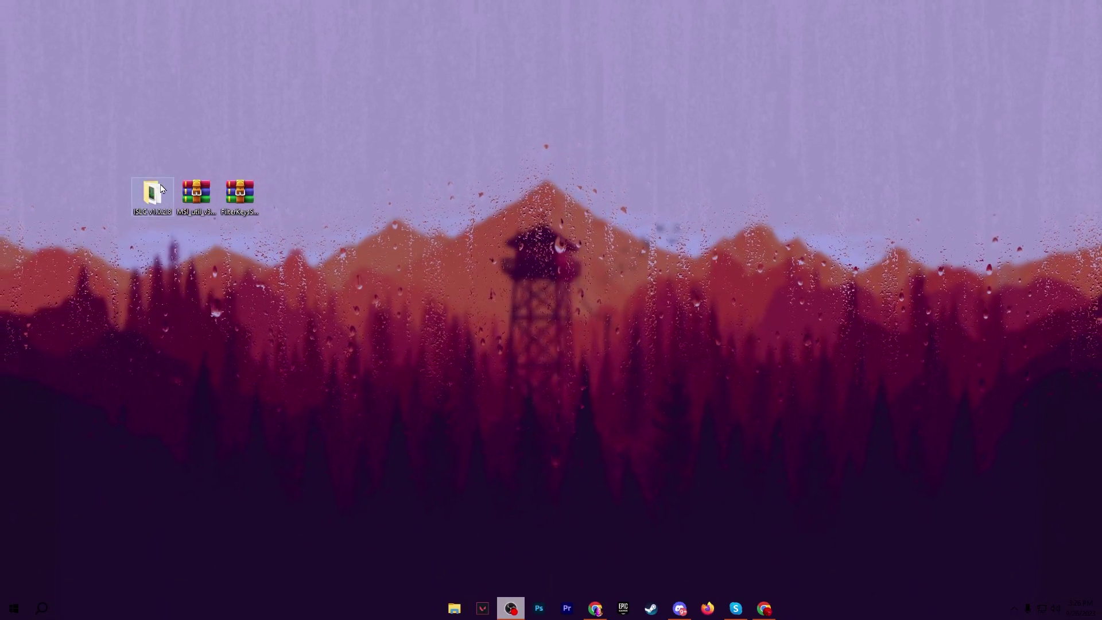
Open the ISLC v1.0.2.8 folder and run ISLC.exe as administrator, approving the UAC prompt.
left_click_drag(99, 139, 274, 249)
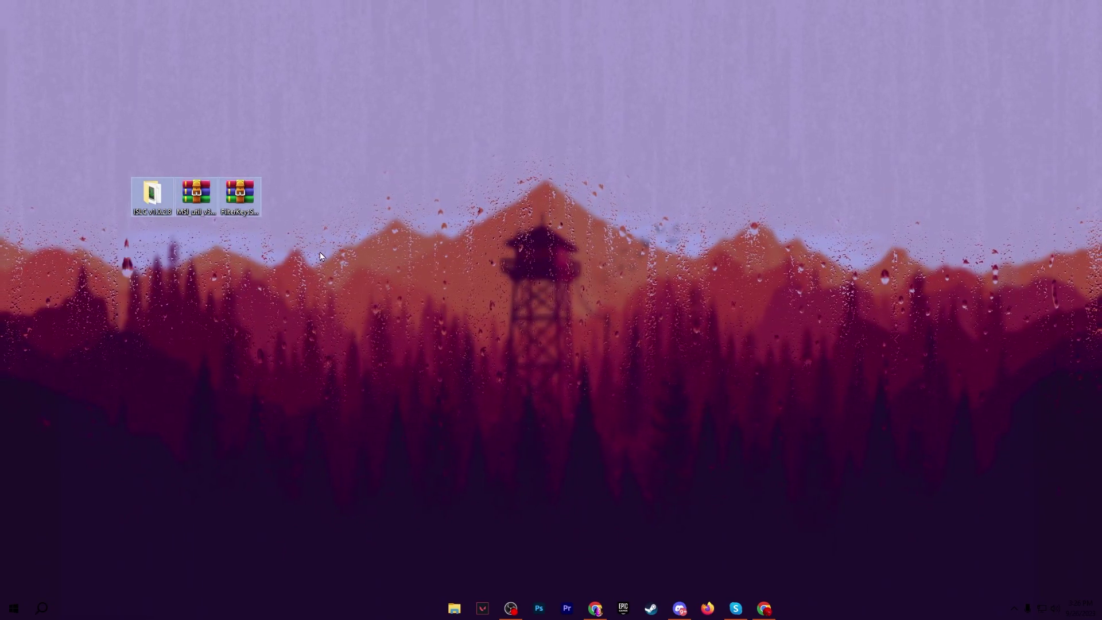
left_click(312, 293)
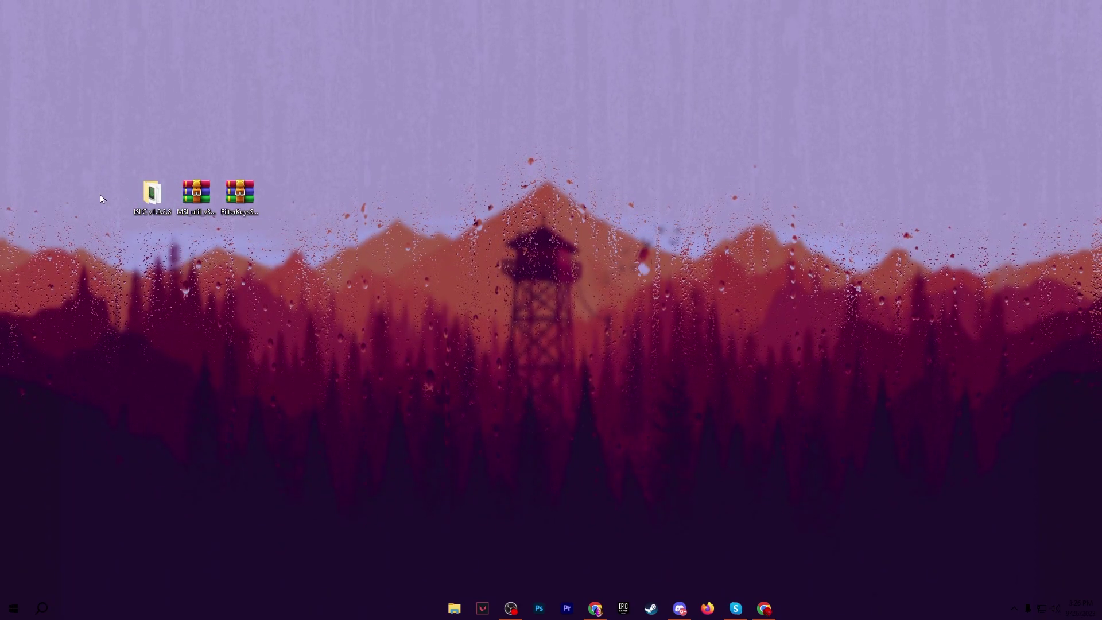
double_click(152, 194)
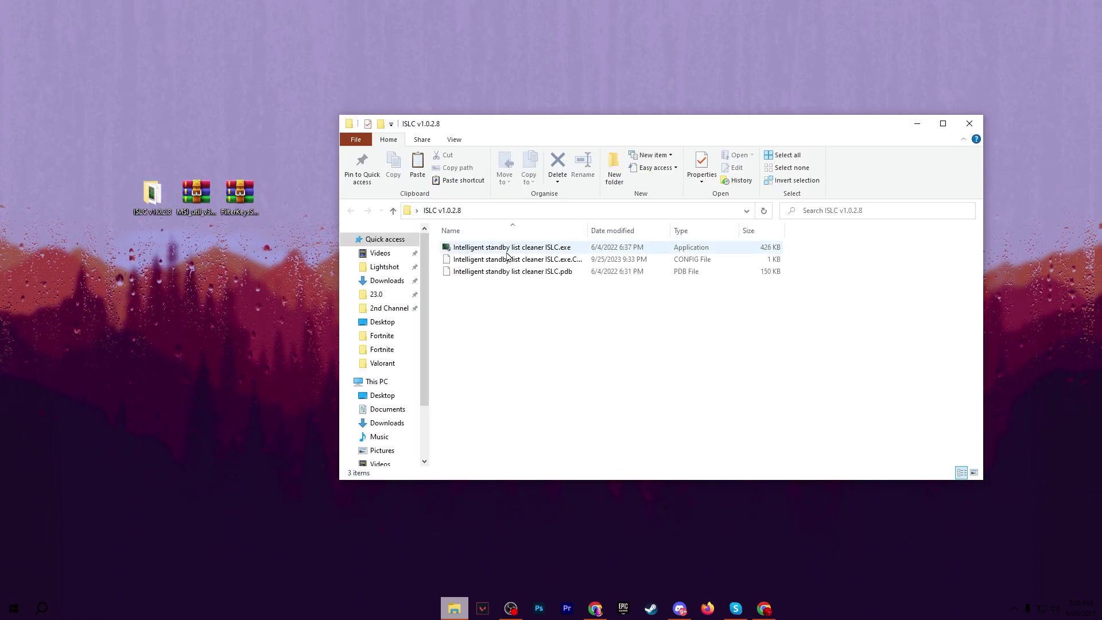
right_click(532, 249)
left_click(577, 278)
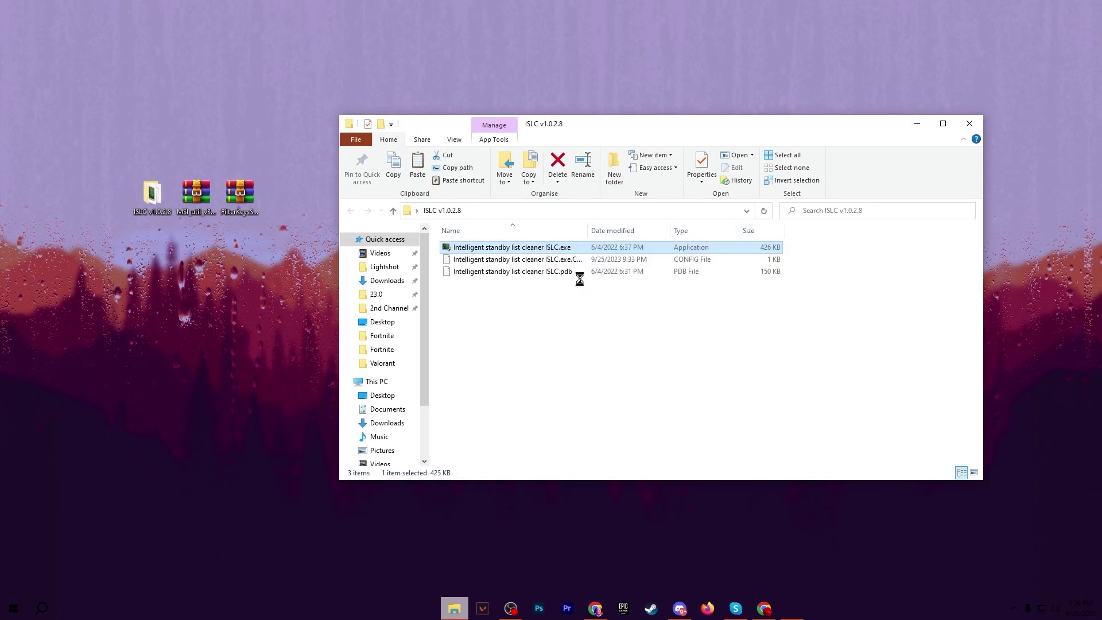
left_click(579, 427)
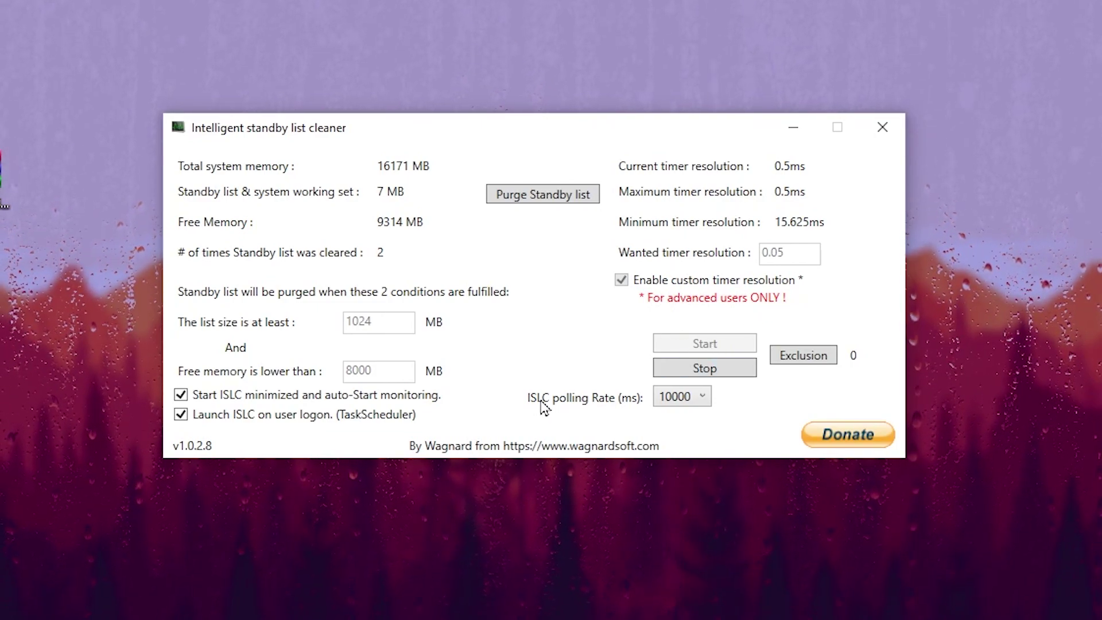
Keep ISLC's polling rate at 10000 ms and minimize the cleaner window.
left_click(680, 396)
left_click(694, 574)
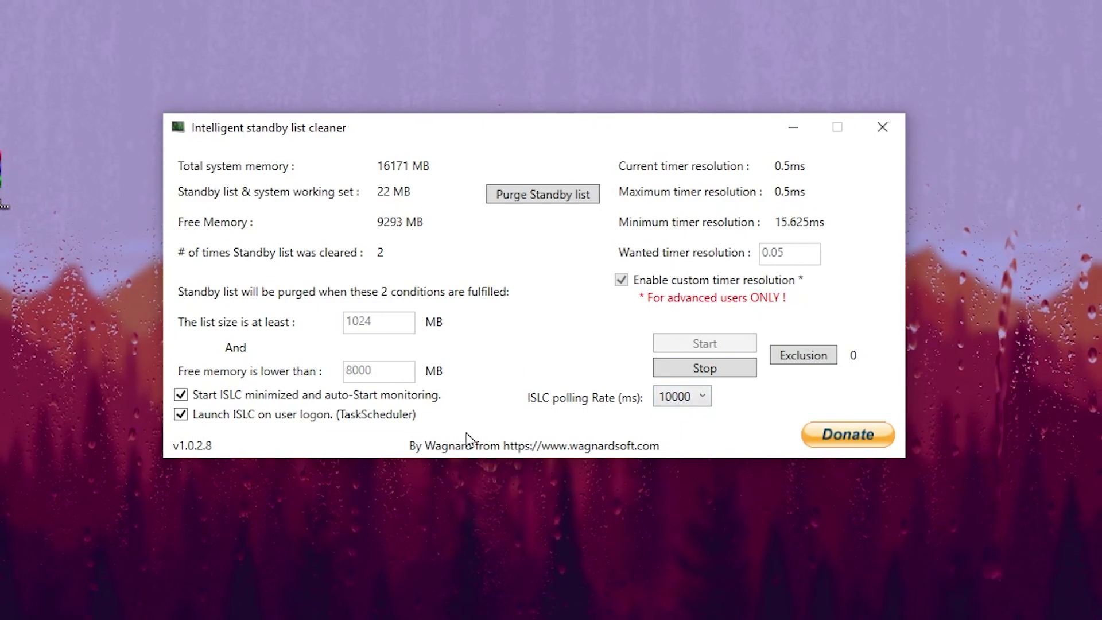
left_click(793, 126)
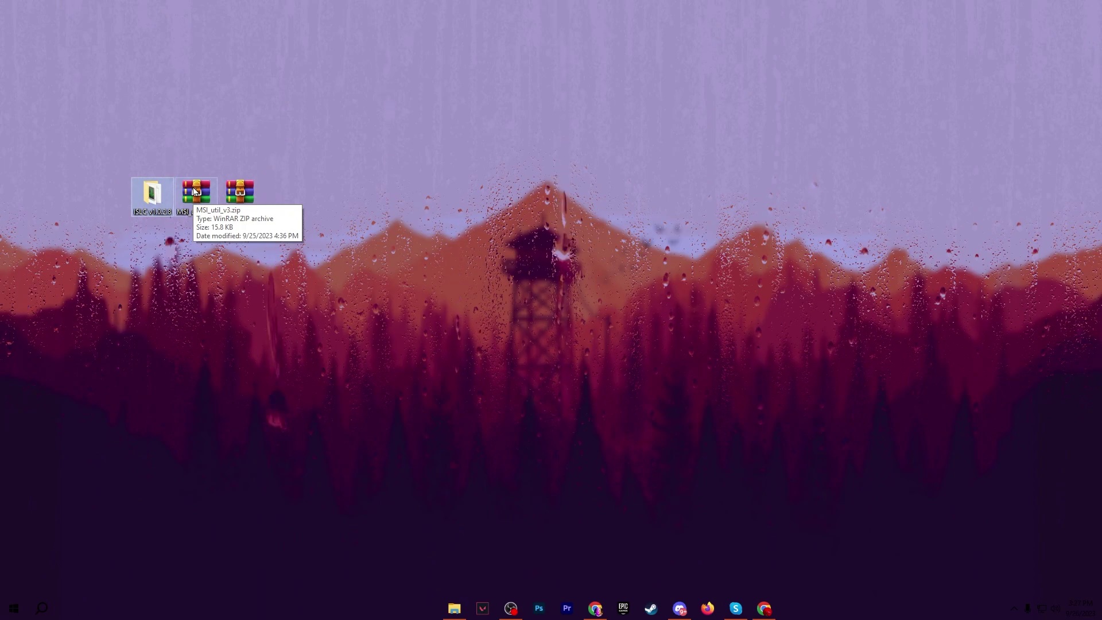
Extract MSI_util_v3.exe from MSI_util_v3.zip to the desktop, replacing the existing copy.
double_click(194, 191)
left_click(771, 130)
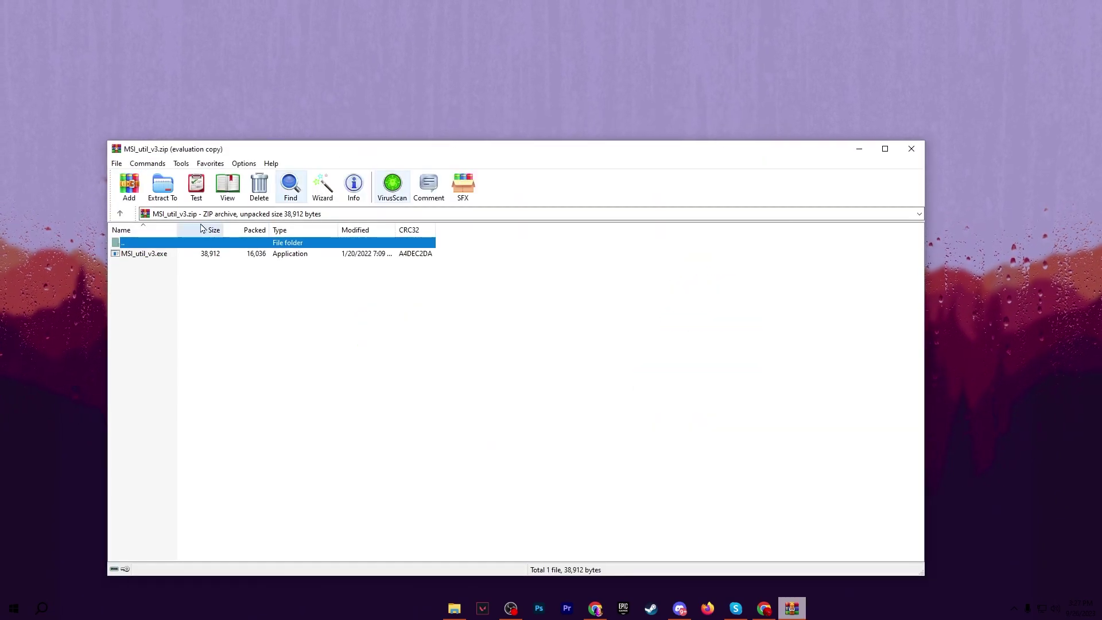
left_click_drag(144, 253, 468, 57)
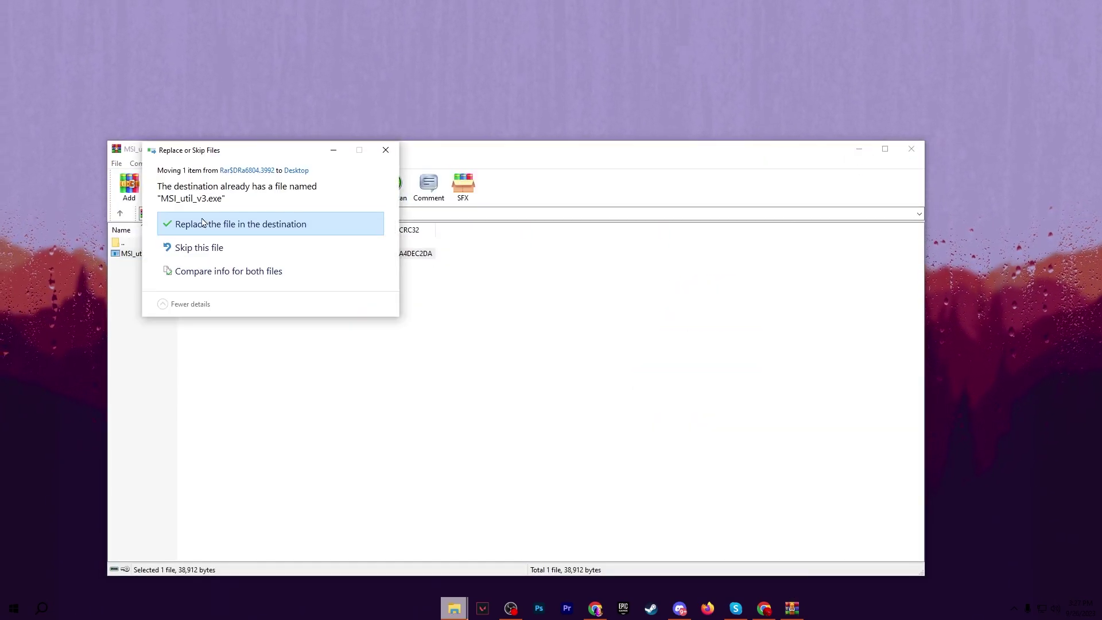
left_click(203, 223)
left_click(911, 149)
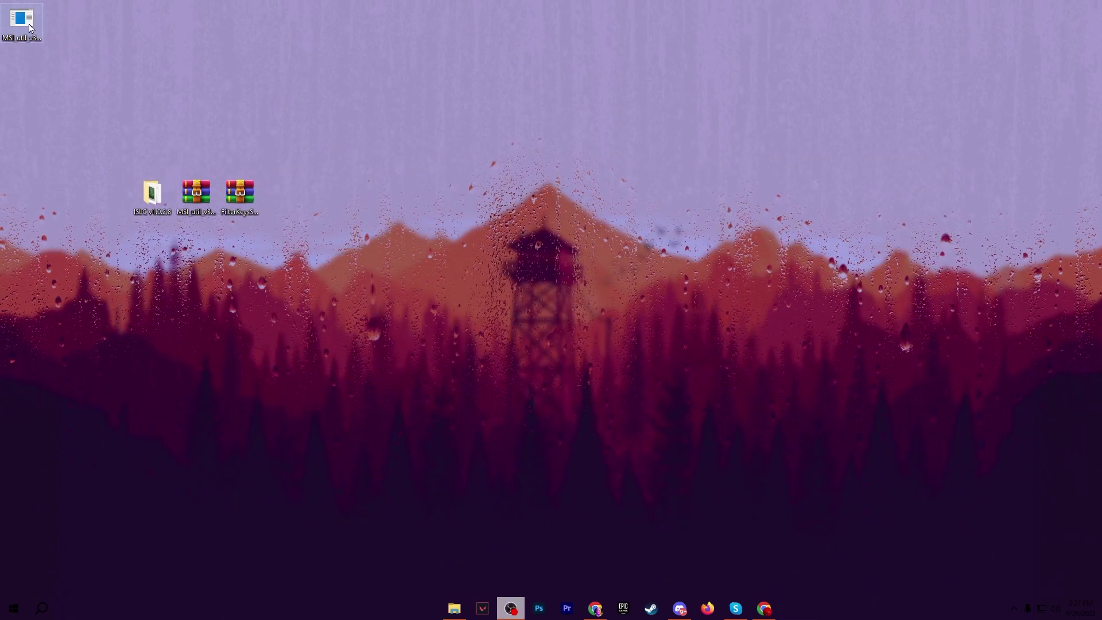
Run MSI_util_v3.exe from the desktop as administrator.
left_click_drag(30, 28, 491, 190)
right_click(491, 189)
left_click(545, 231)
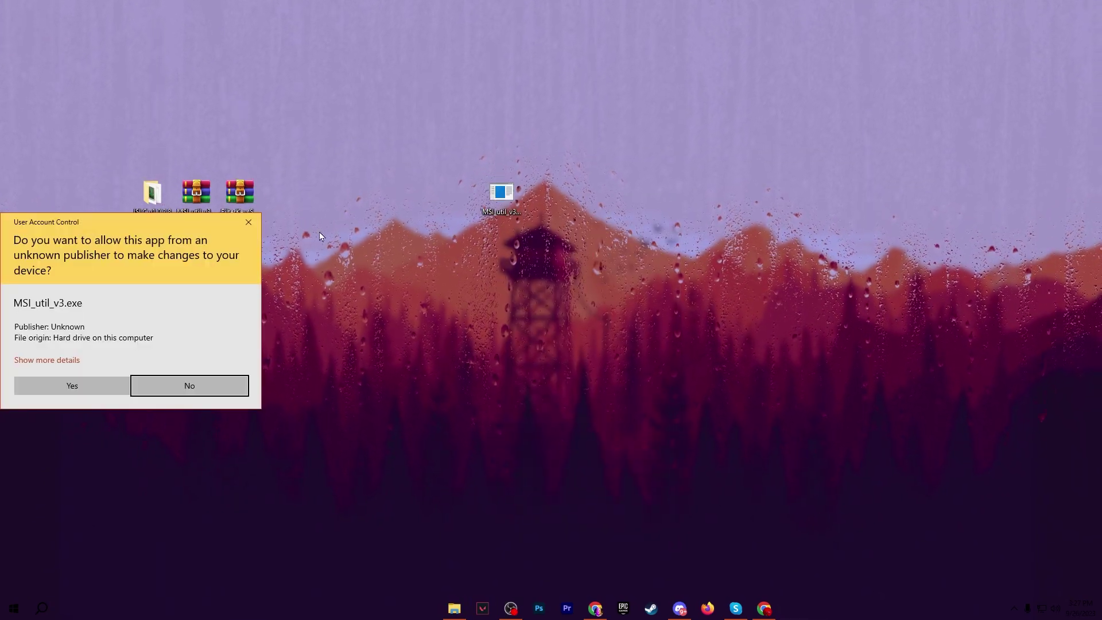
left_click(71, 385)
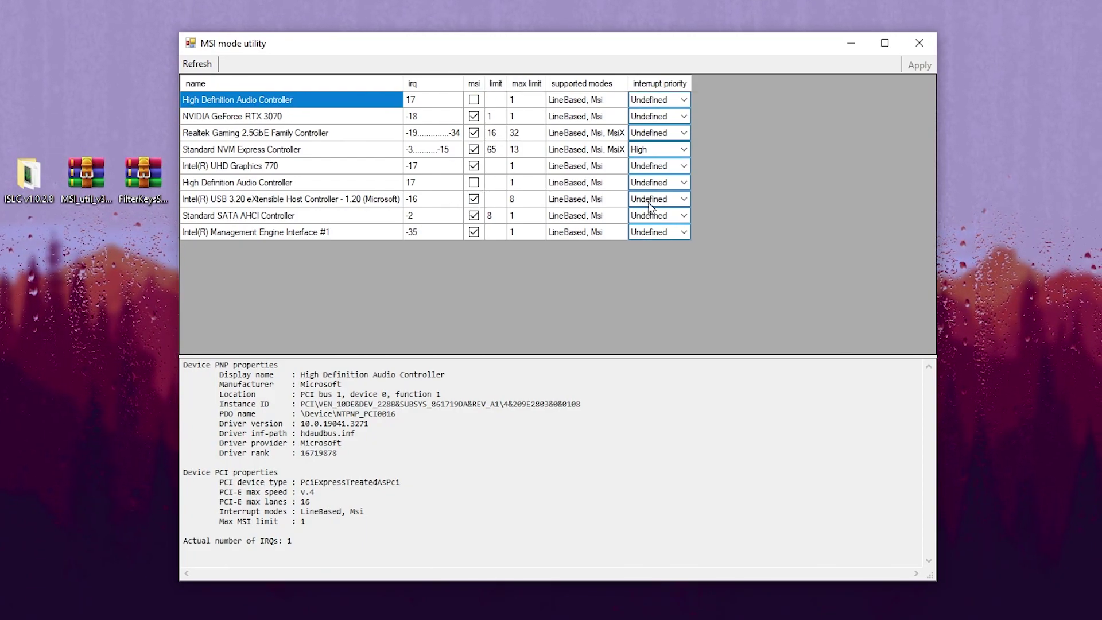
Set the Intel USB 3.20 eXtensible Host Controller interrupt priority to High and apply it.
left_click(684, 199)
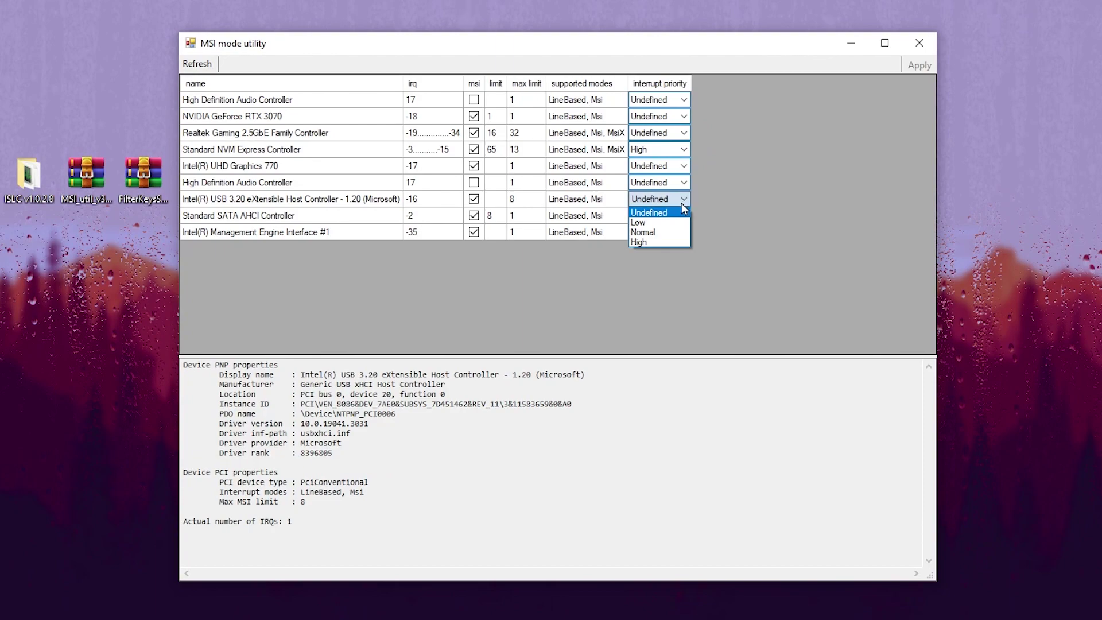
left_click(640, 245)
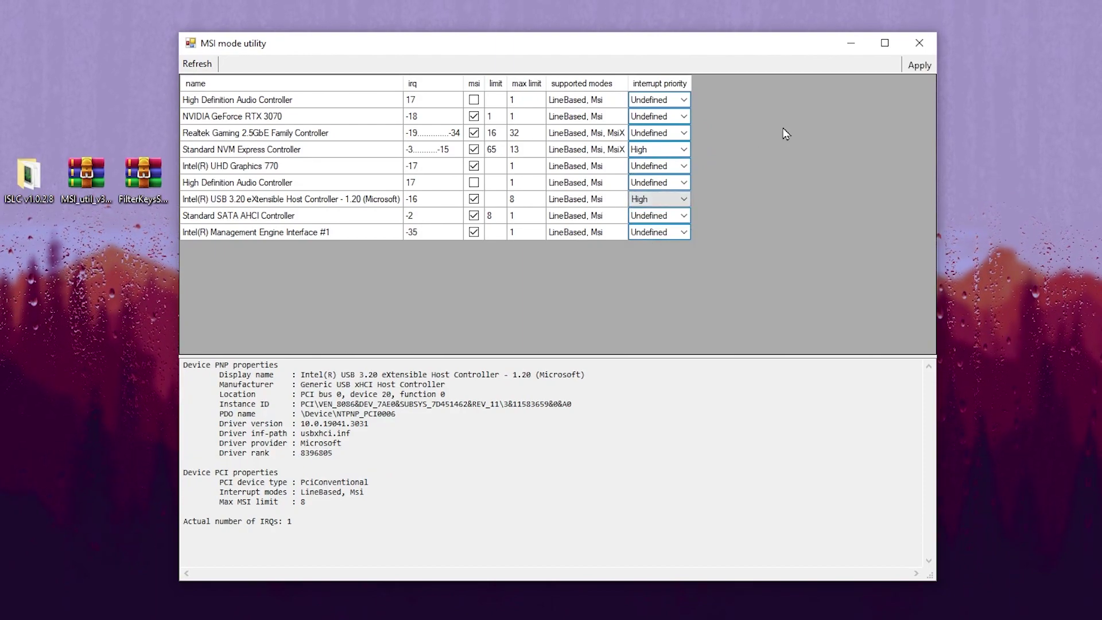
left_click(929, 72)
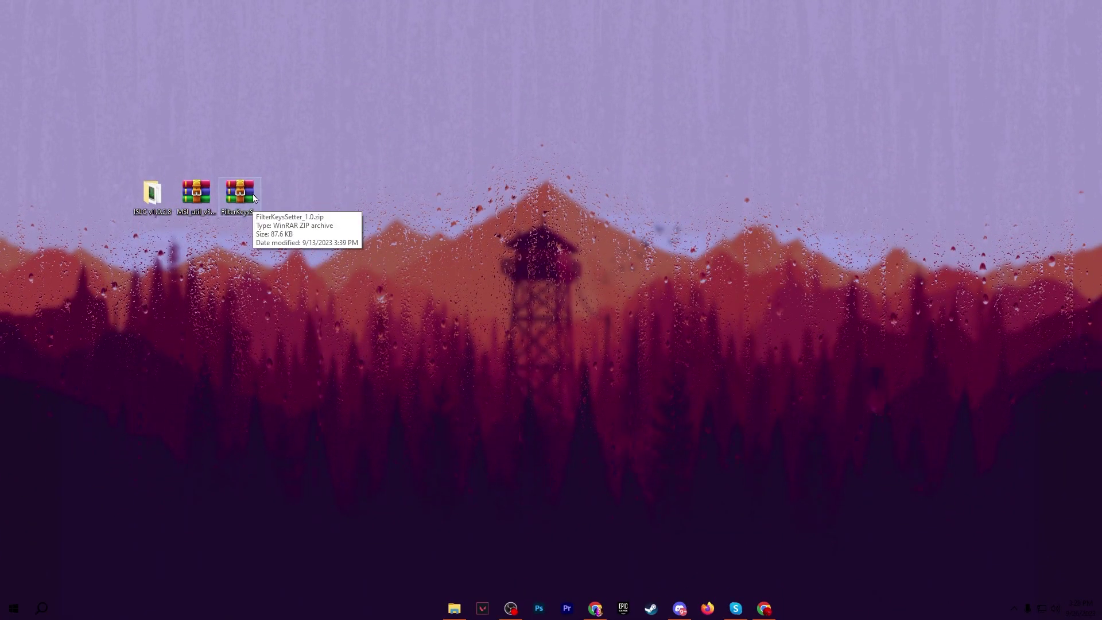
Extract FilterKeysSetter.exe from FilterKeysSetter_1.0.zip onto the desktop.
double_click(253, 197)
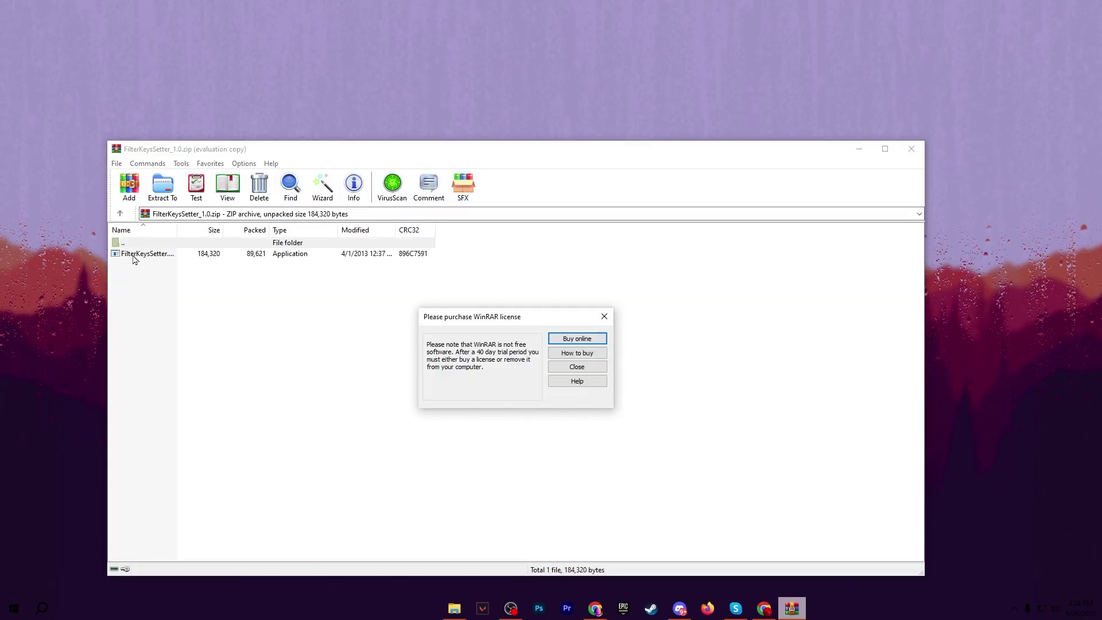
left_click(605, 315)
left_click_drag(150, 254, 460, 198)
Run FilterKeysSetter.exe as administrator.
right_click(448, 205)
left_click(502, 238)
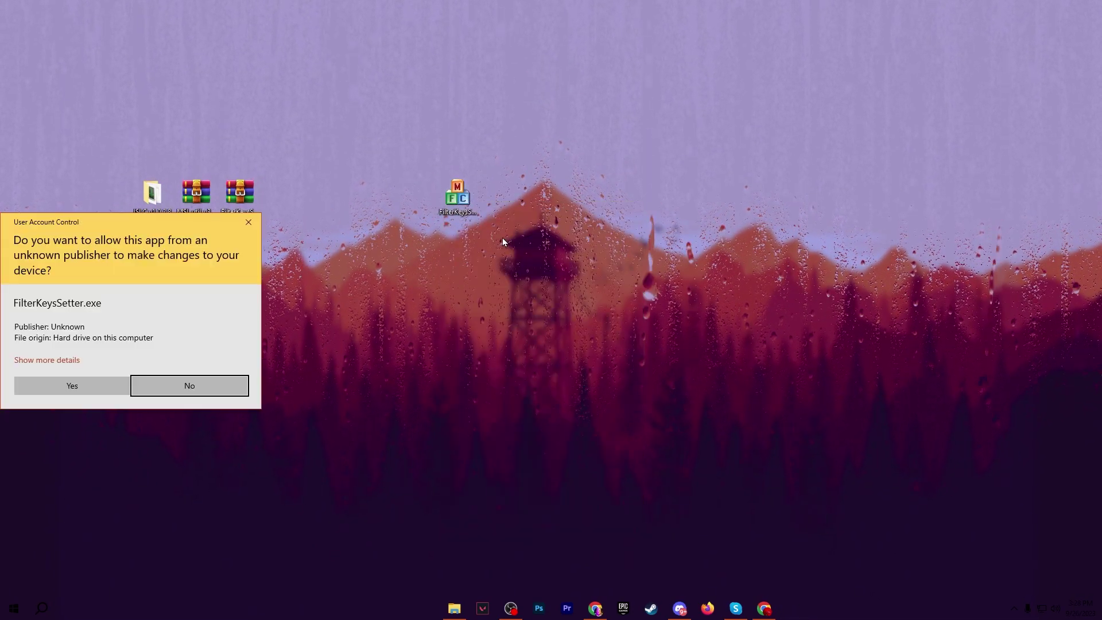
left_click(96, 387)
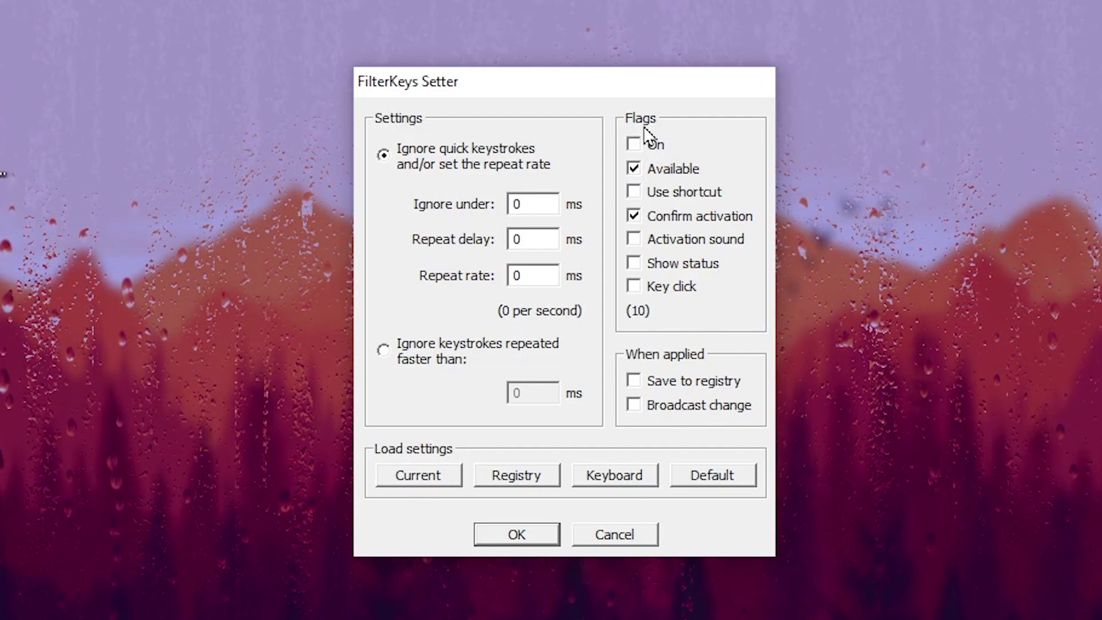
Check Filter Keys On and confirm the 250 ms delay and 50 ms rate with OK.
left_click(635, 145)
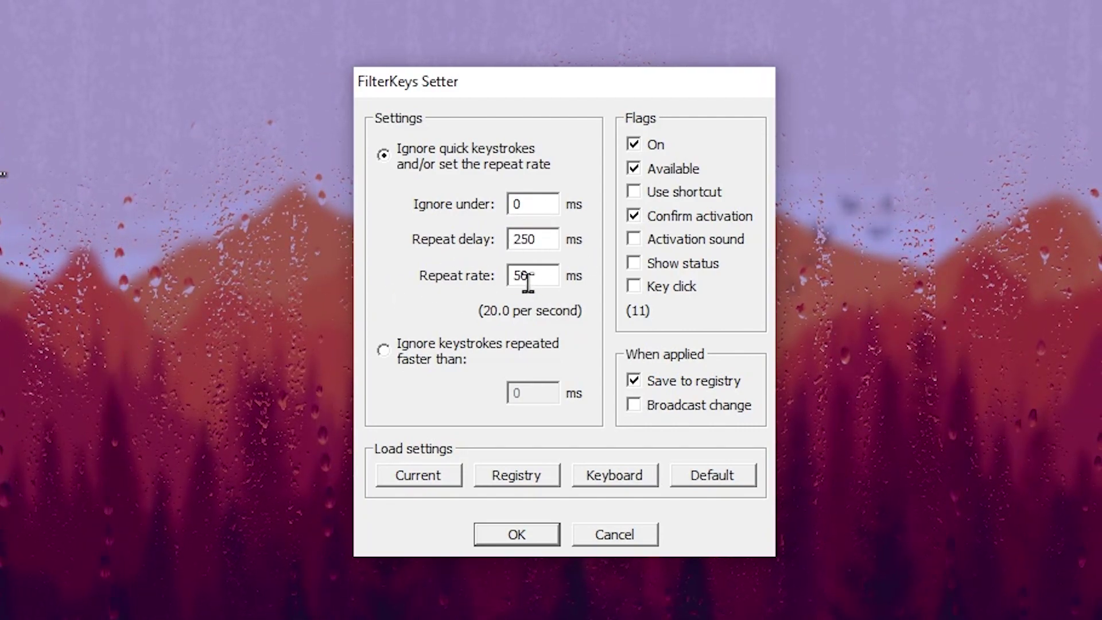
left_click(509, 538)
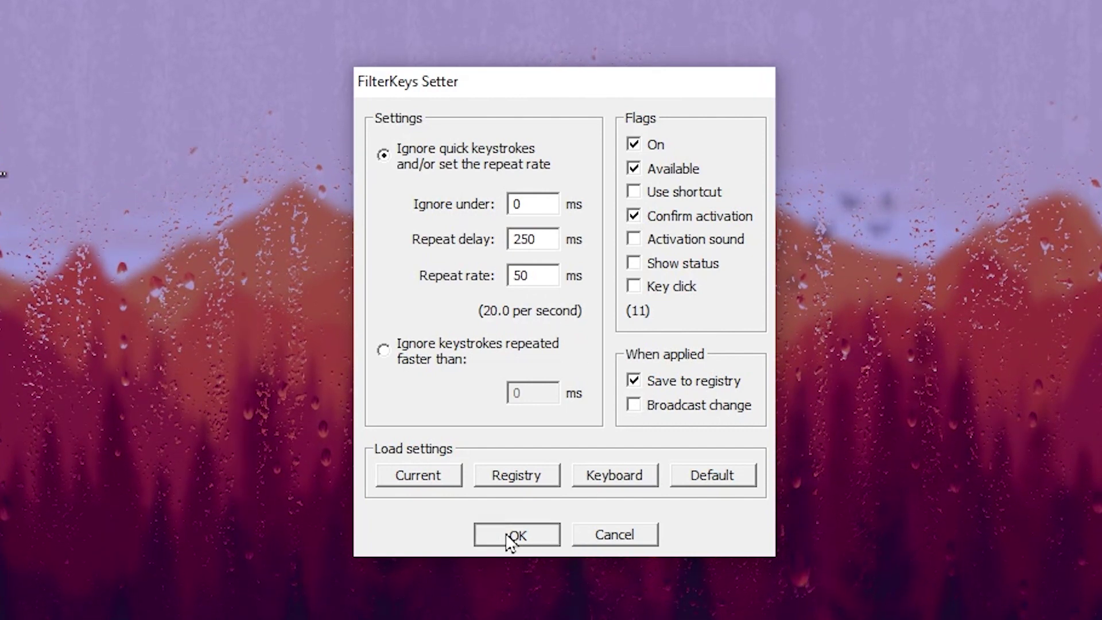